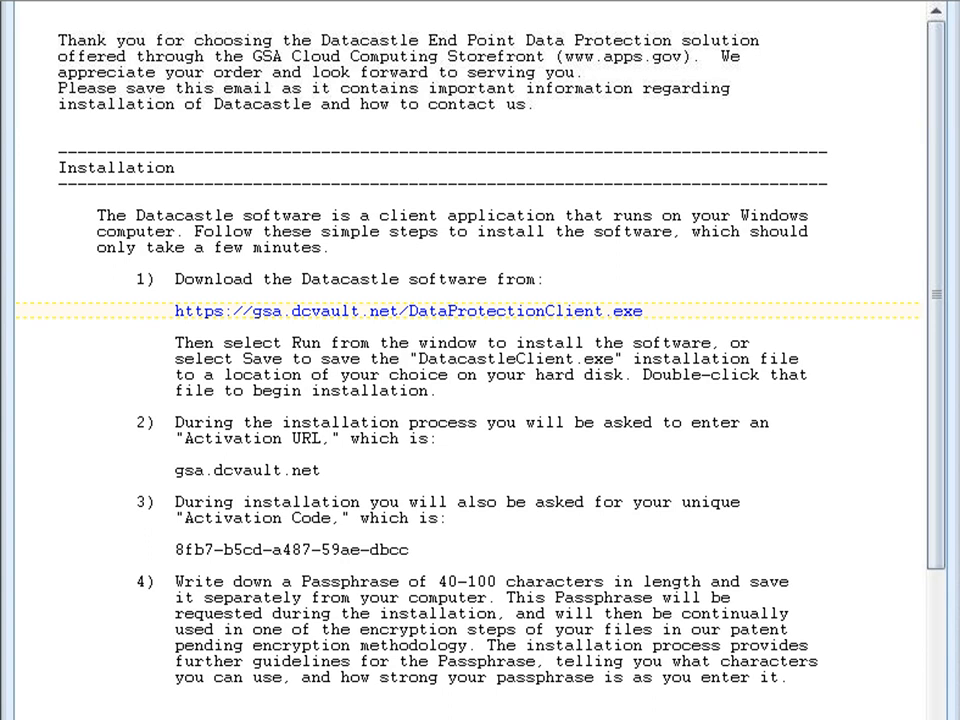
# Download DataProtectionClient.exe from the link in the installation email and run the Datacastle setup, allowing it through both security warnings
pyautogui.rightClick(176, 312)
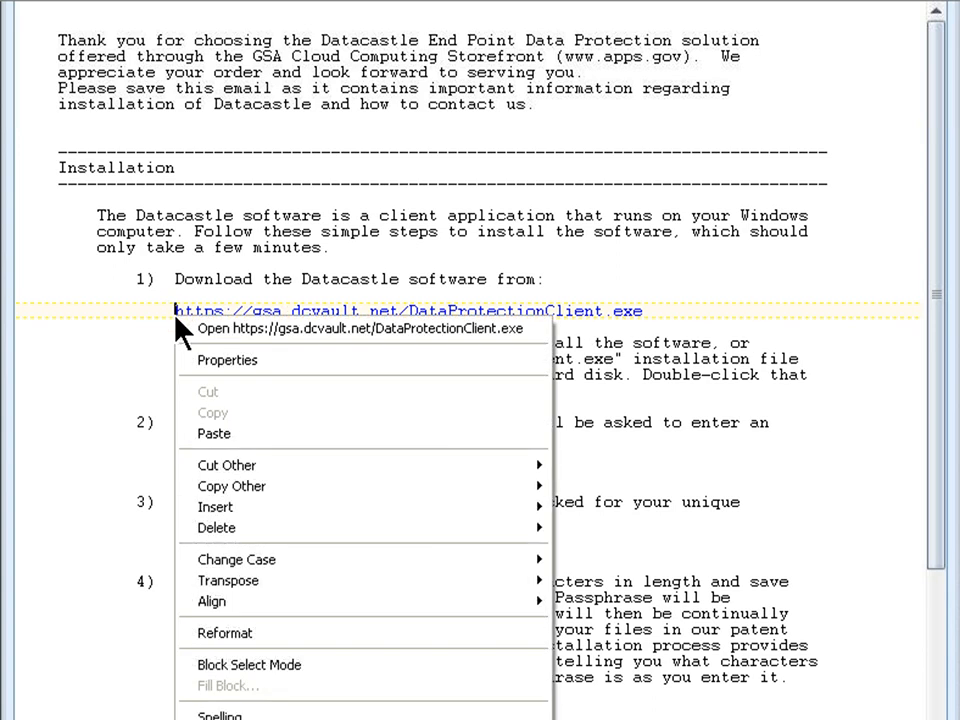
pyautogui.click(211, 330)
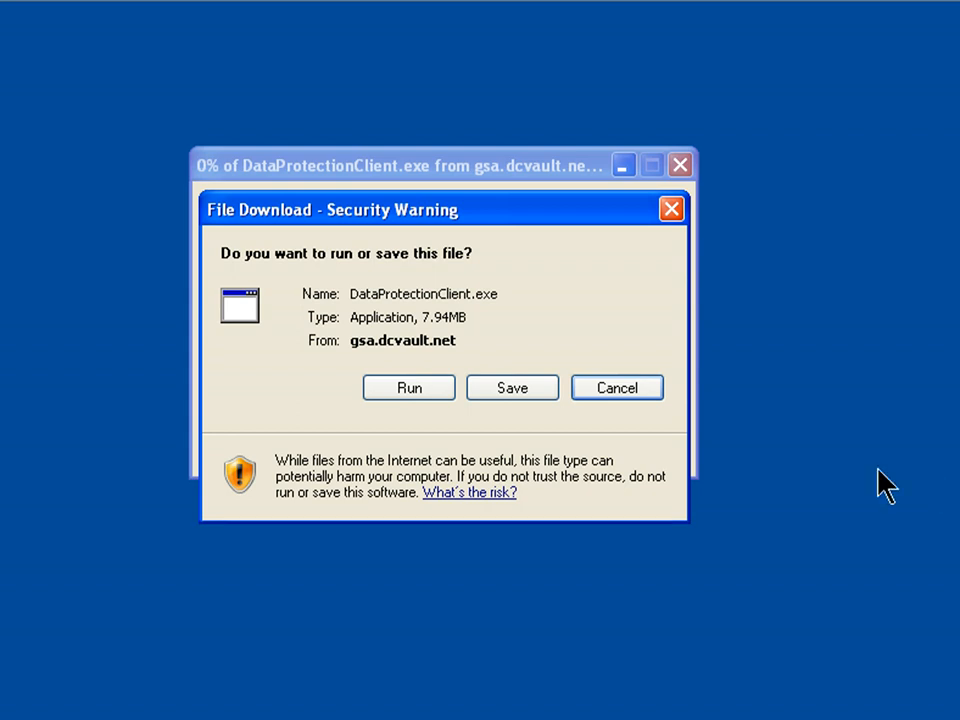
pyautogui.click(411, 388)
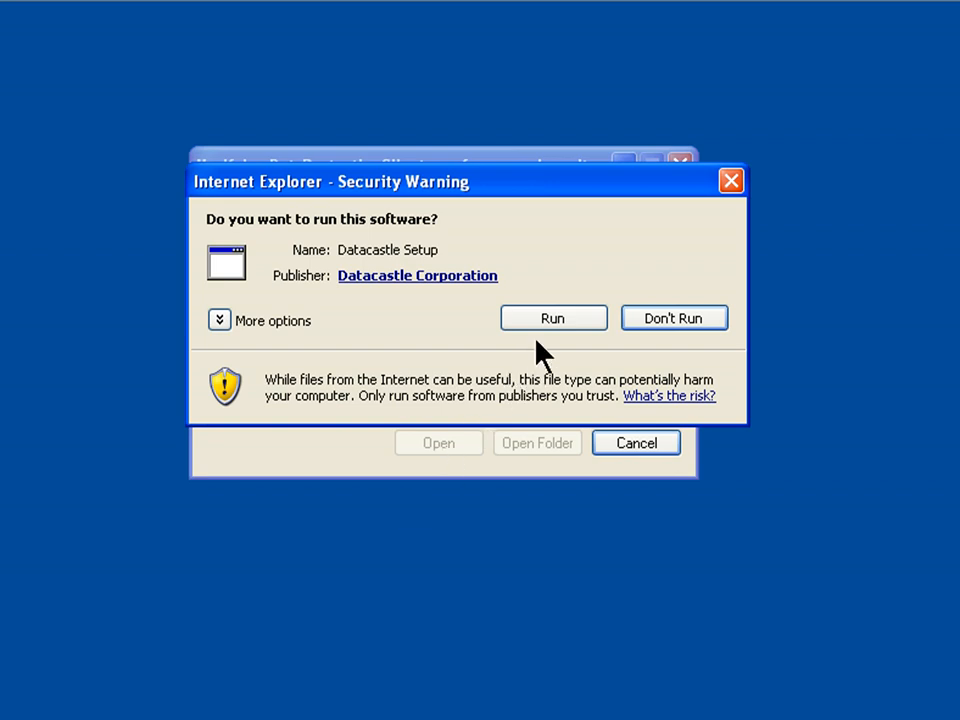
pyautogui.click(557, 318)
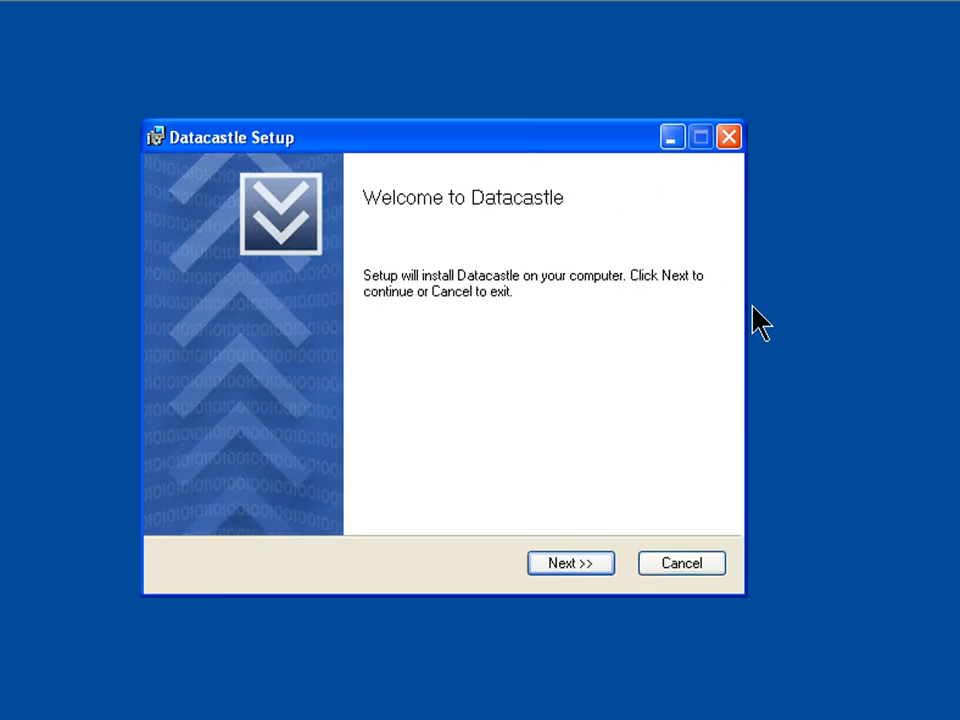
# Accept the End-User License Agreement in the setup wizard and continue past the usage notes
pyautogui.click(566, 562)
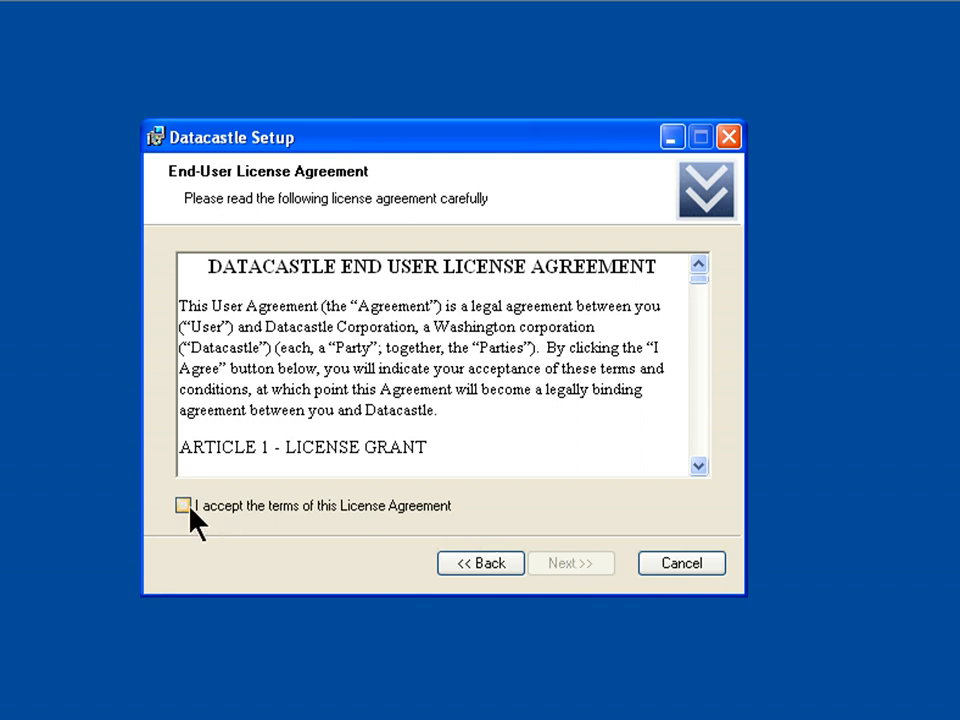
pyautogui.click(184, 506)
pyautogui.click(565, 562)
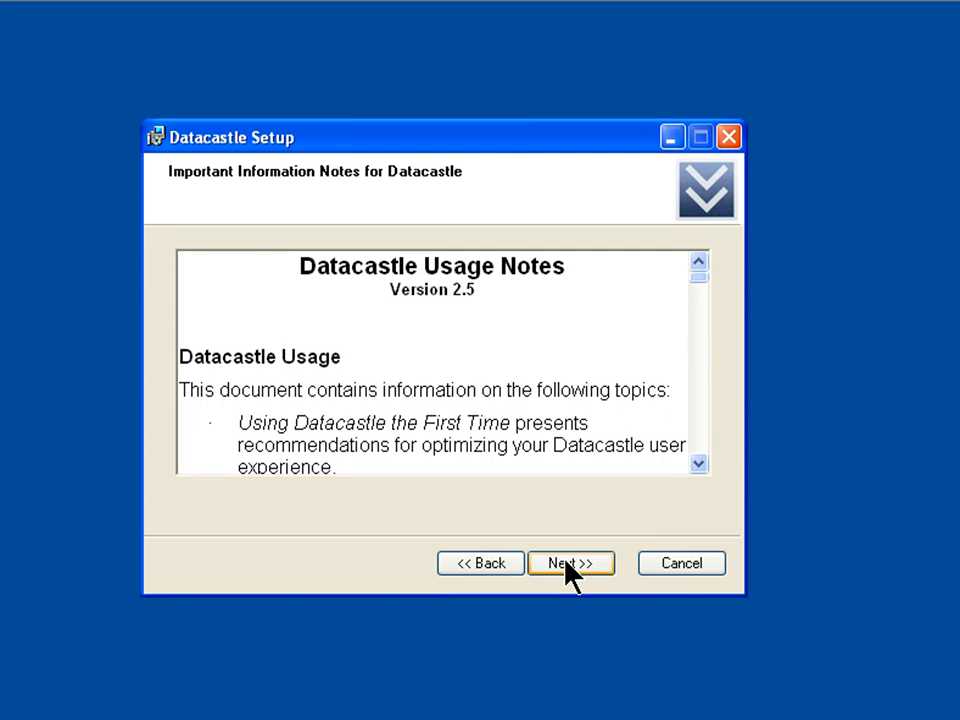
pyautogui.click(567, 565)
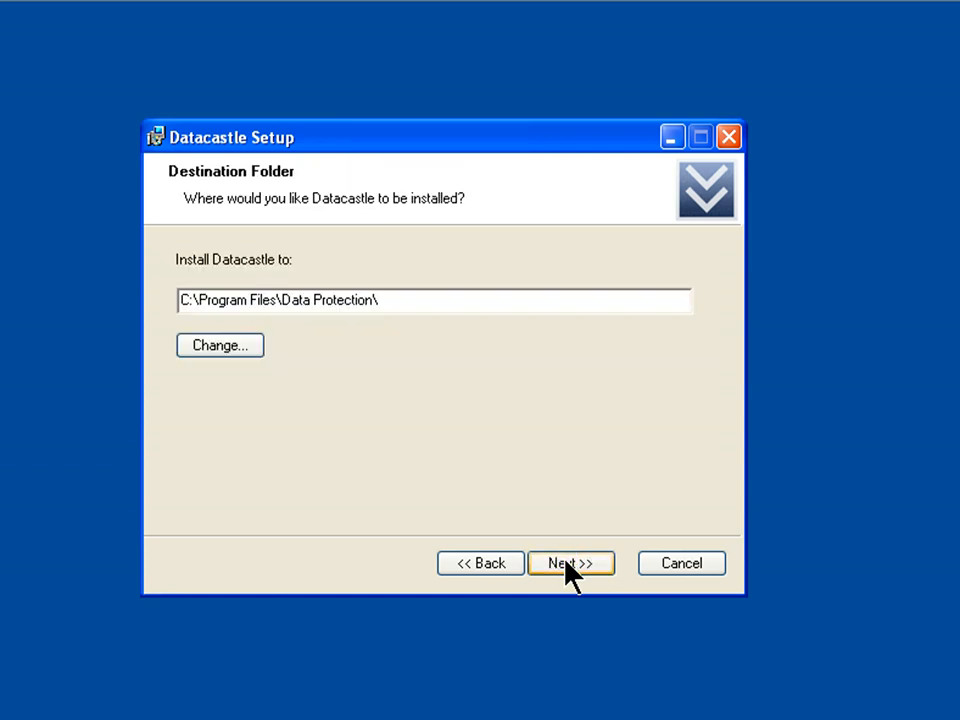
# Install Datacastle to C:\Program Files\Data Protection\ with C:\ as the local data cache, keeping the desktop shortcut and client launch options, and finish setup
pyautogui.click(567, 565)
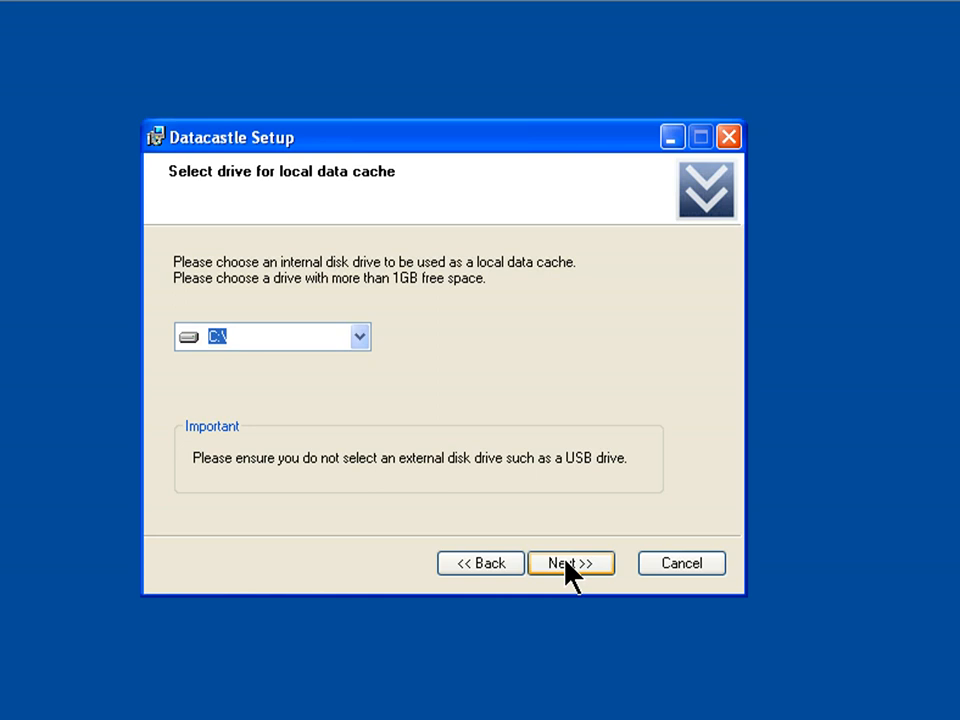
pyautogui.click(568, 566)
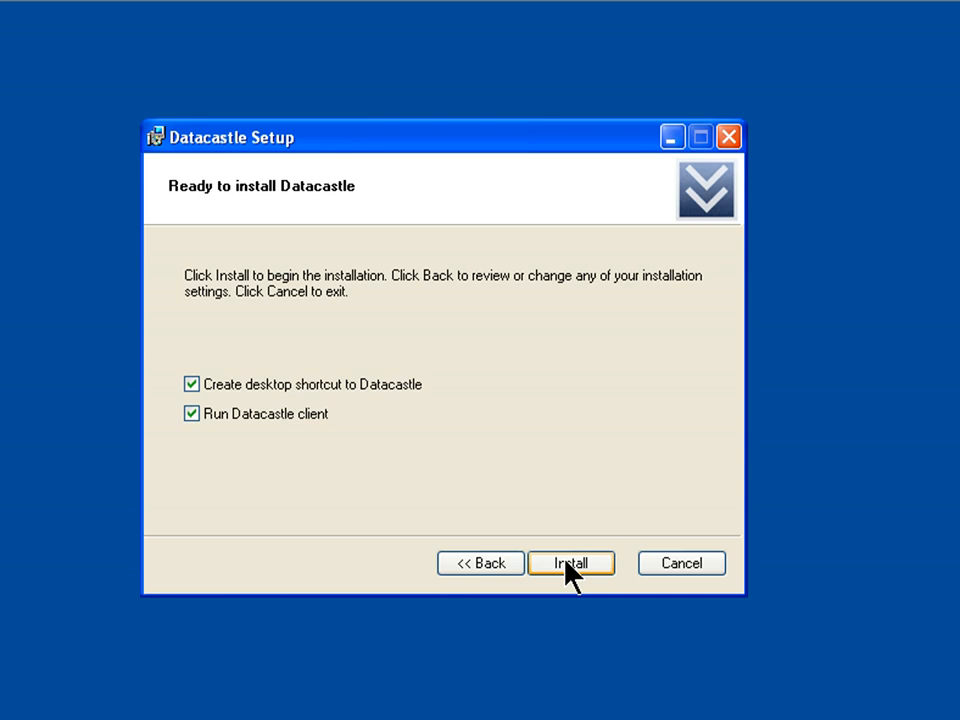
pyautogui.click(566, 565)
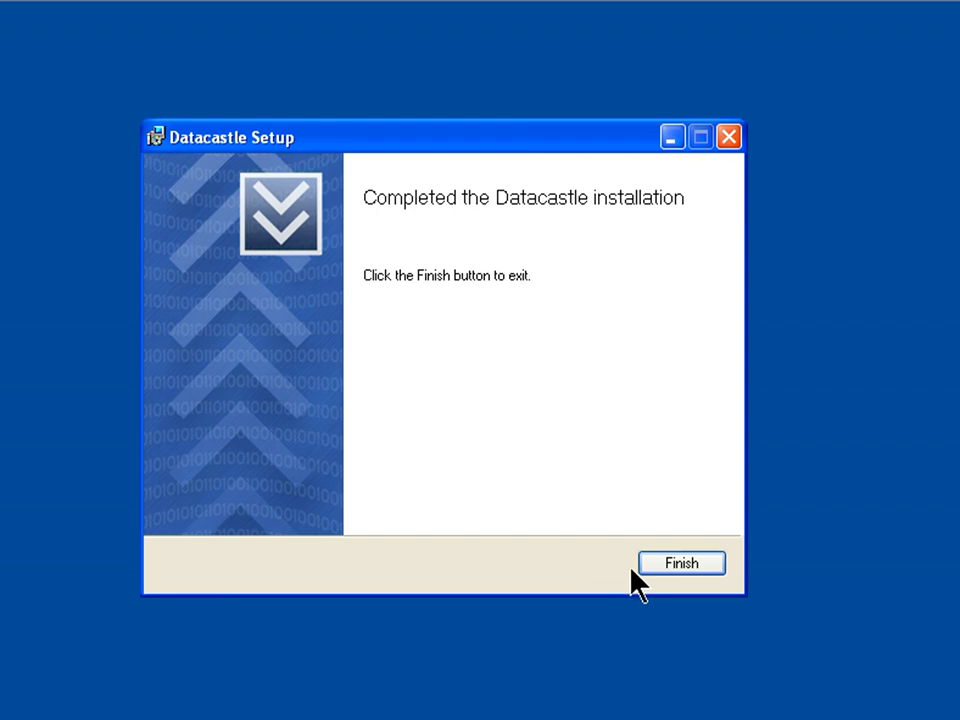
pyautogui.click(681, 565)
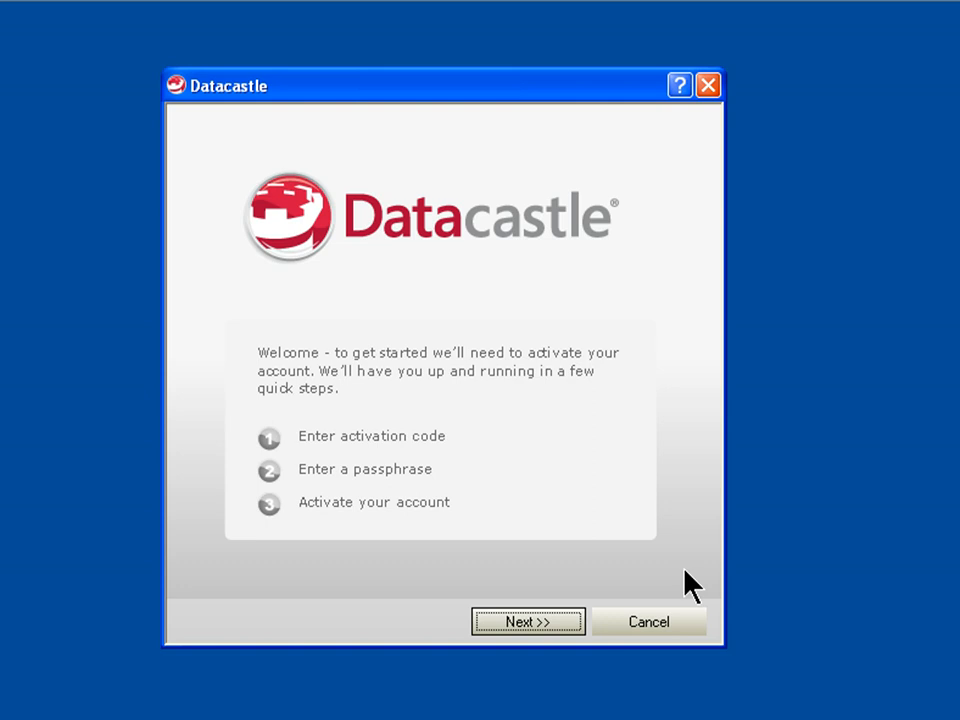
# Start account activation and copy the activation URL gsa.dcvault.net from the email into the Activation Server URL field
pyautogui.click(560, 622)
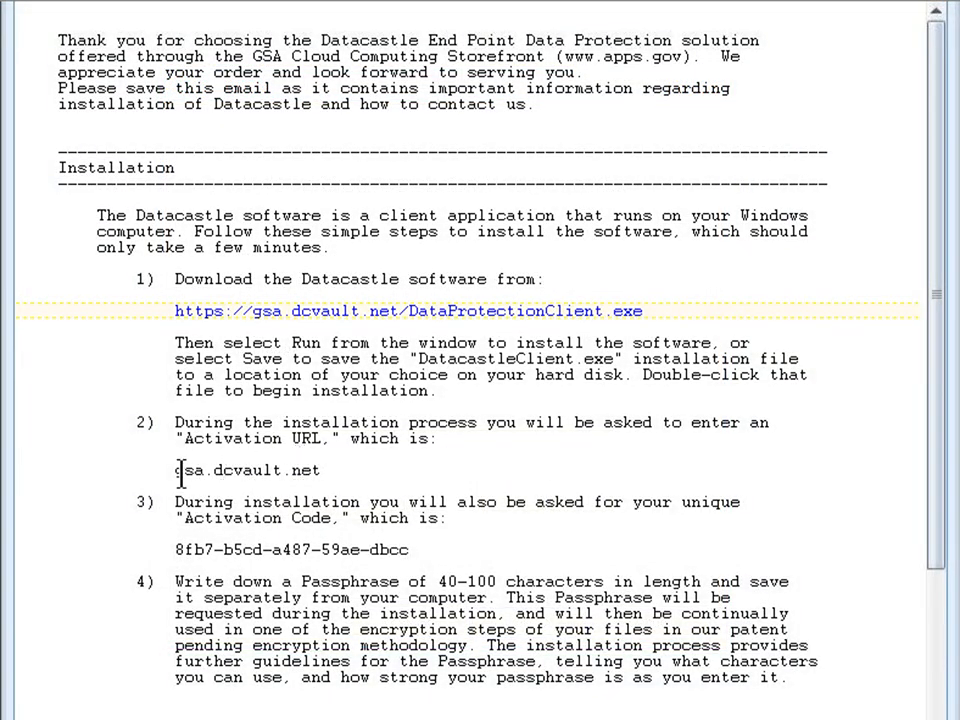
pyautogui.moveTo(179, 472); pyautogui.dragTo(319, 474)
pyautogui.hotkey('ctrl', 'c')
pyautogui.rightClick(322, 477)
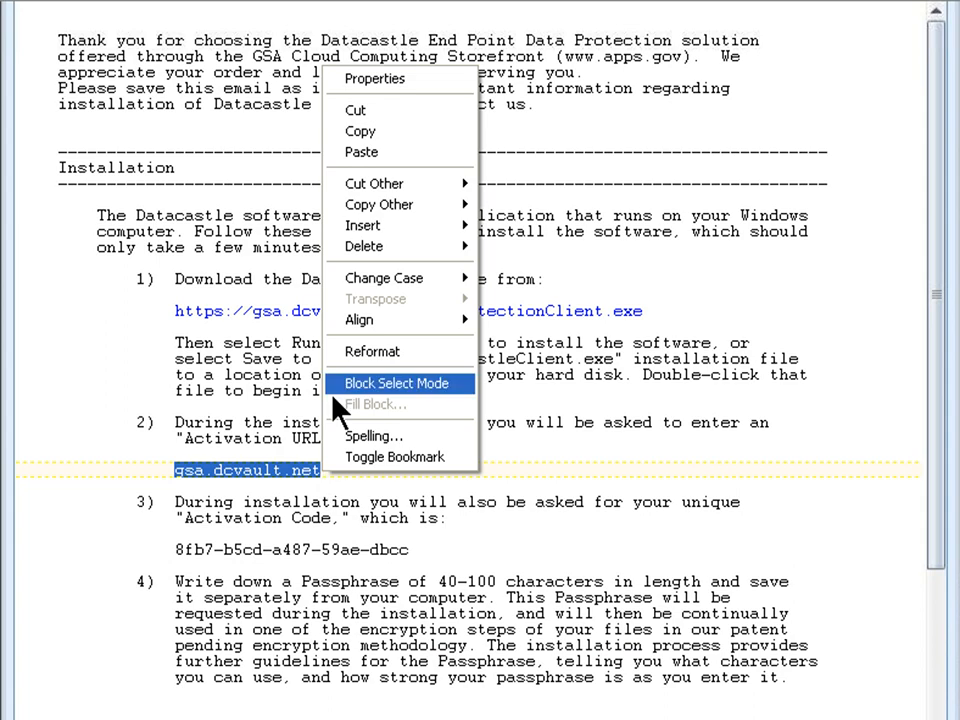
pyautogui.click(358, 131)
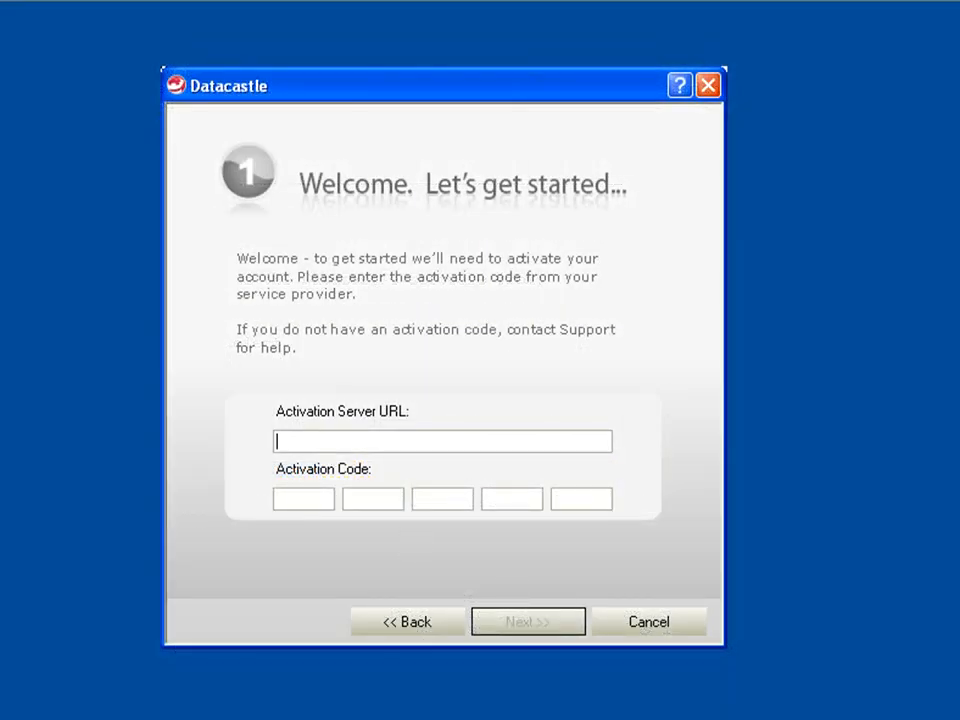
pyautogui.rightClick(328, 448)
pyautogui.click(353, 525)
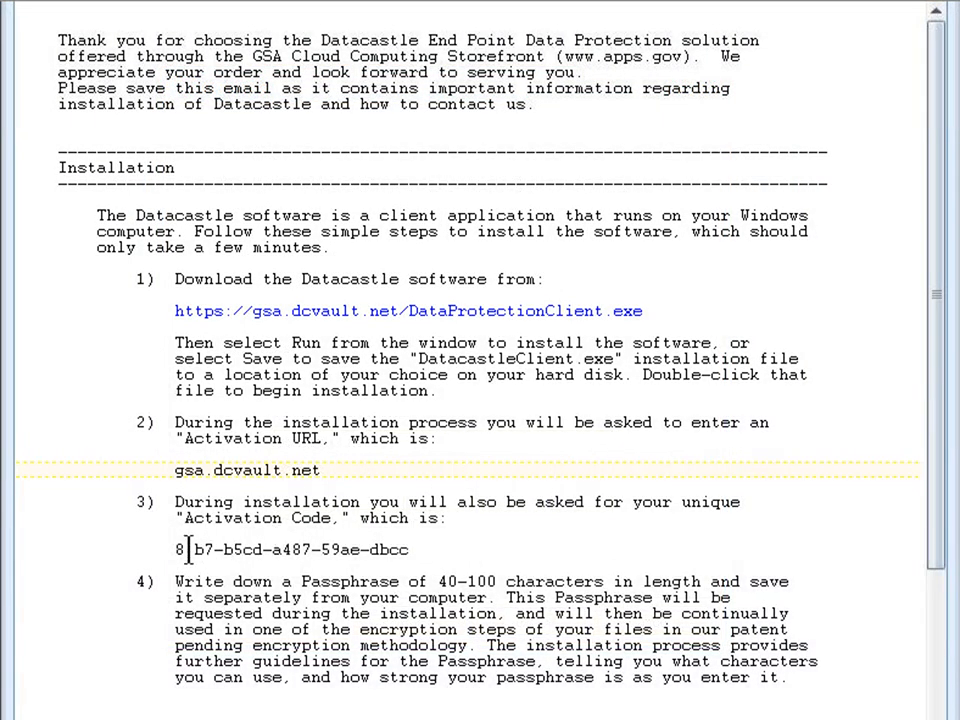
# Copy the activation code from the email into the Activation Code fields and continue to the passphrase page
pyautogui.click(175, 549)
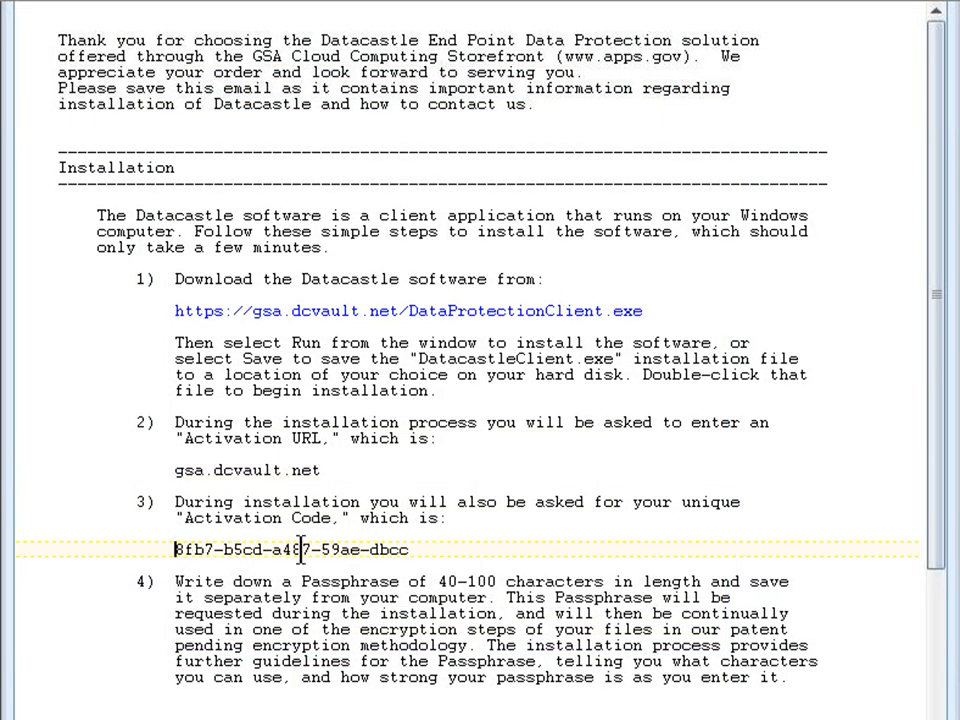
pyautogui.keyDown('shift'); pyautogui.click(403, 550); pyautogui.keyUp('shift')
pyautogui.rightClick(410, 564)
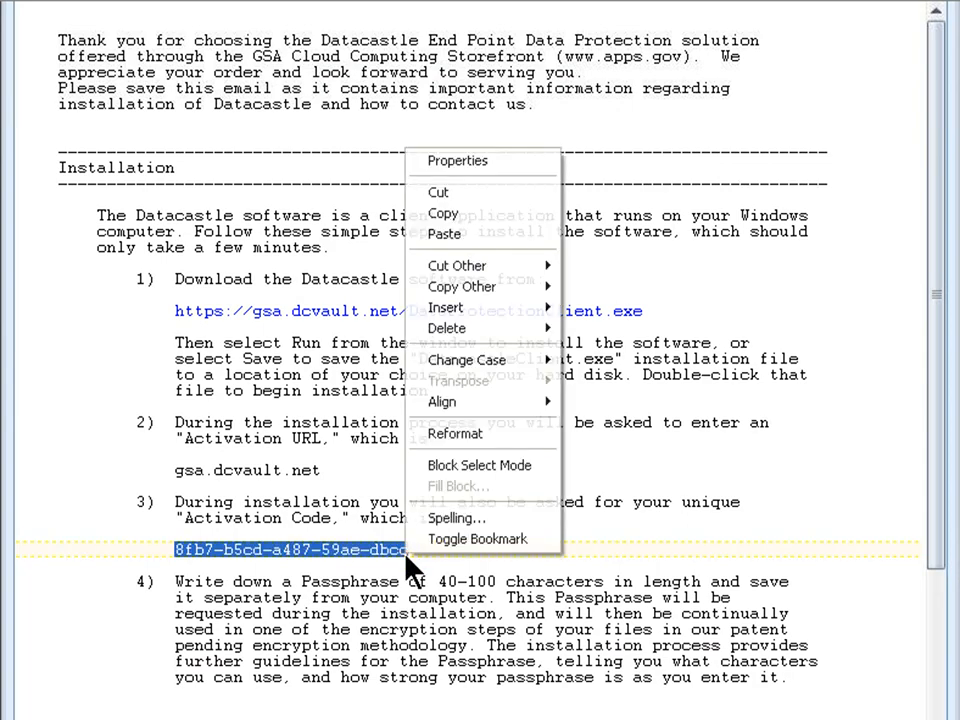
pyautogui.click(441, 213)
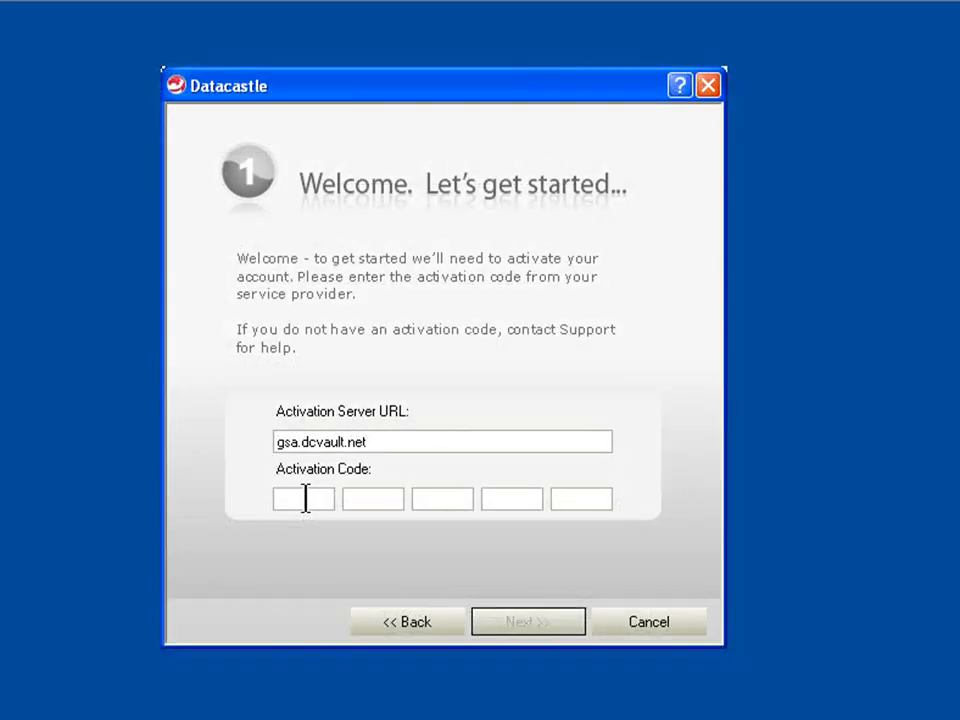
pyautogui.rightClick(305, 498)
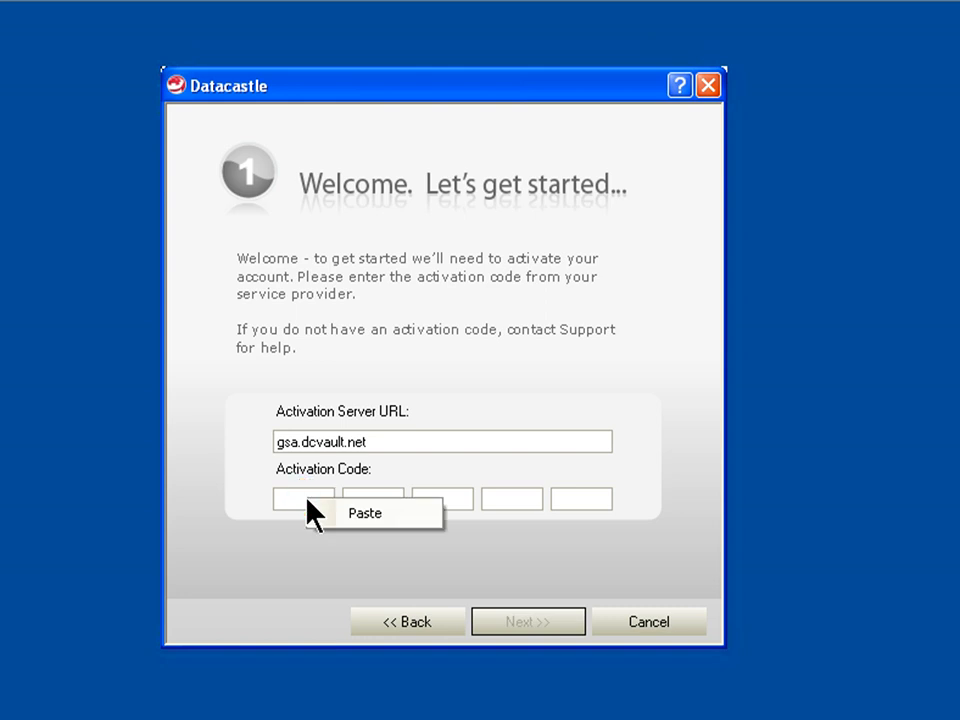
pyautogui.click(336, 511)
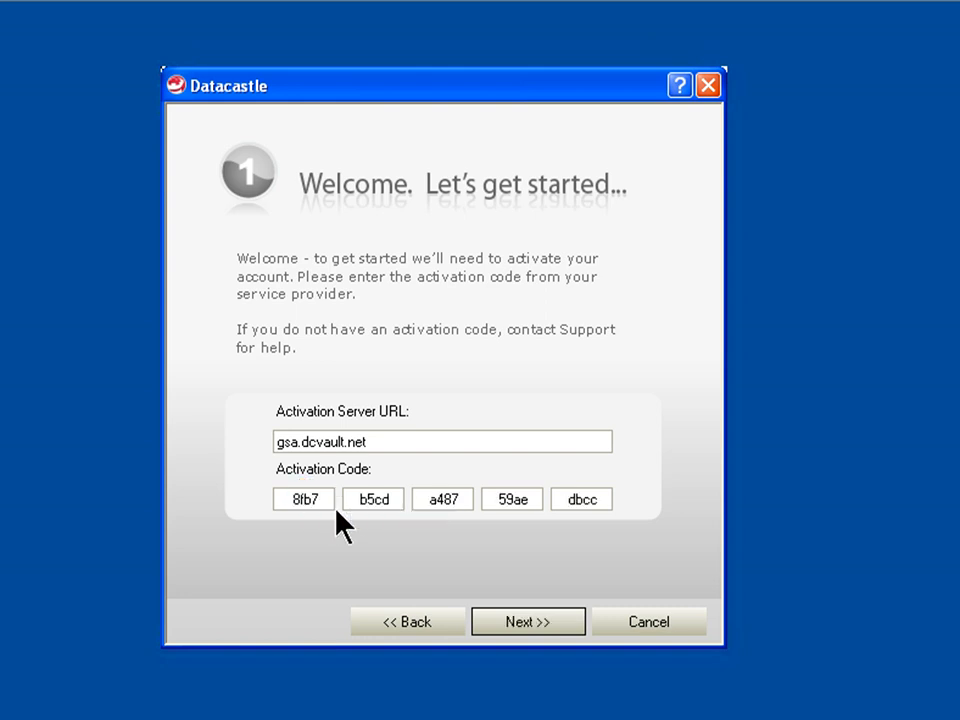
pyautogui.click(519, 619)
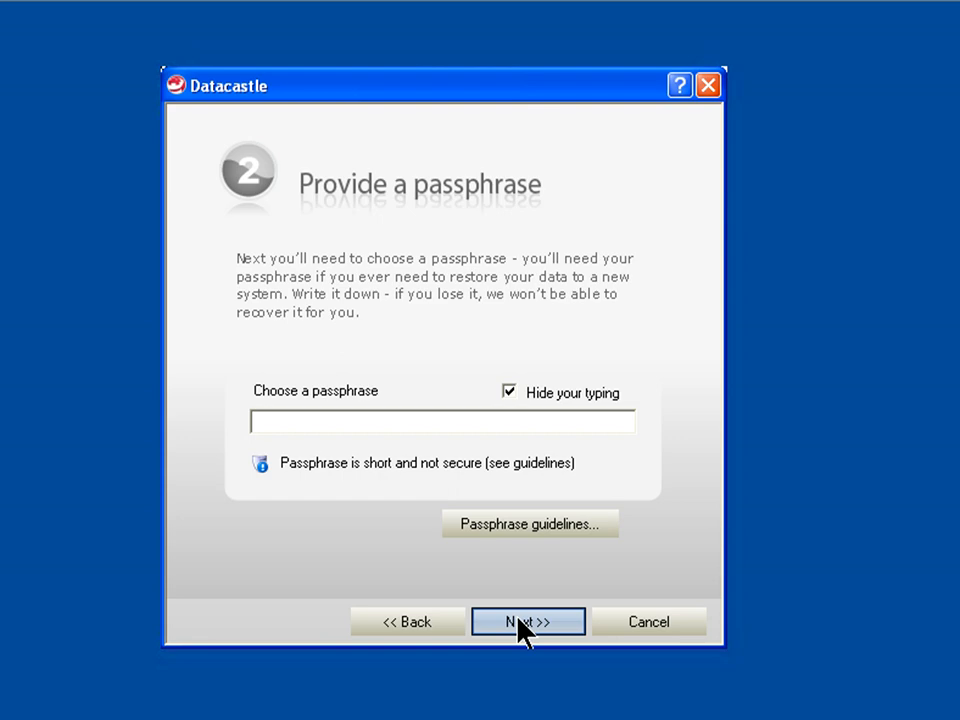
# Review the passphrase guidelines, then enter and submit a strong passphrase with typing hidden
pyautogui.click(521, 523)
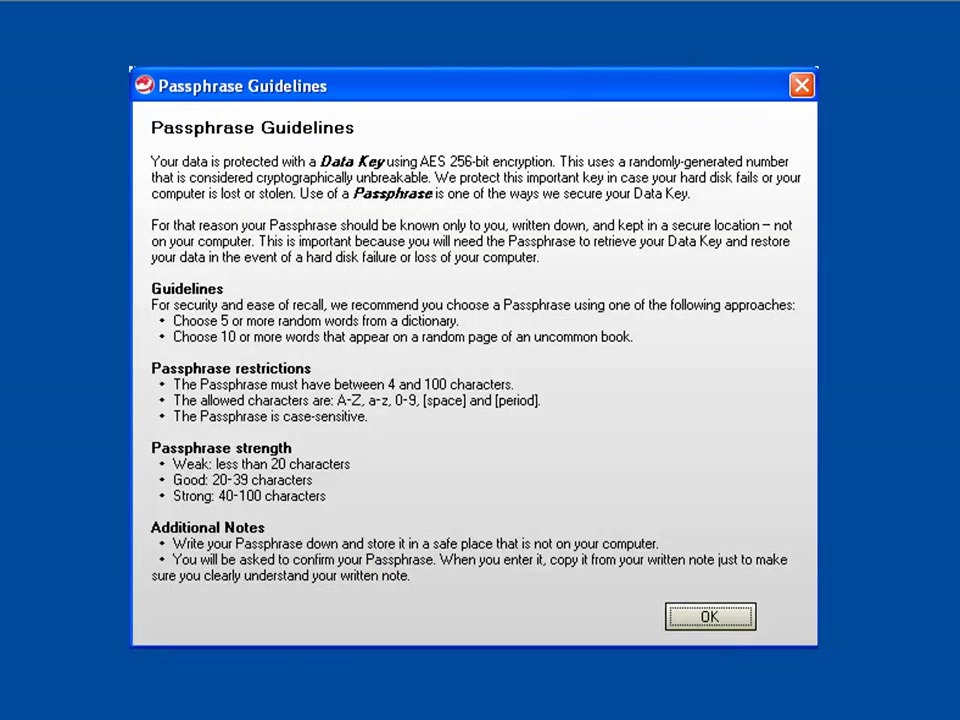
pyautogui.click(735, 616)
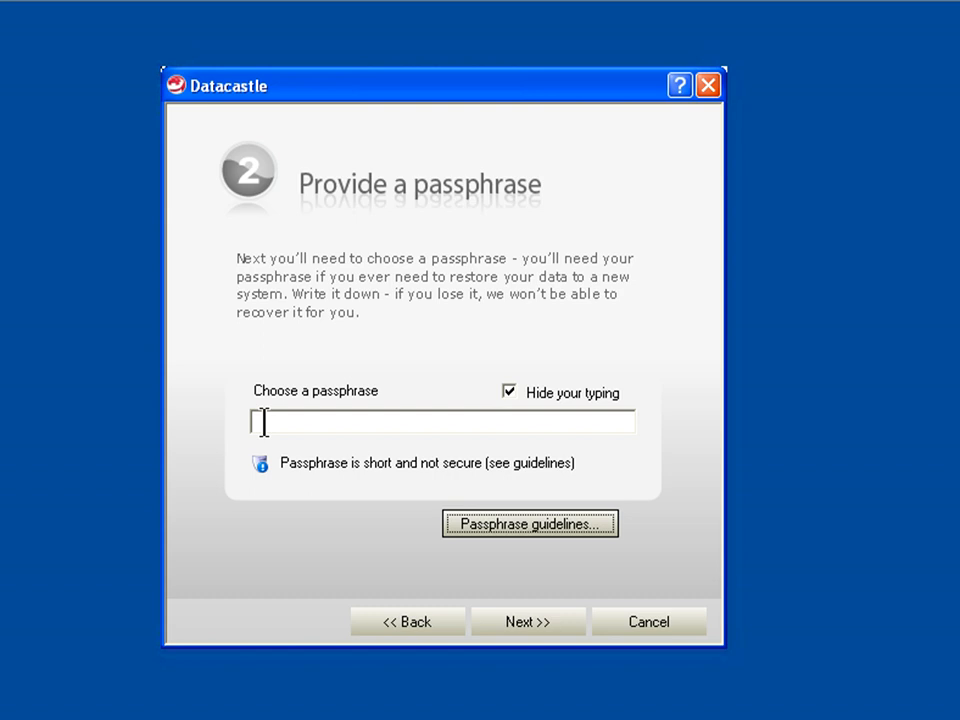
pyautogui.click(263, 422)
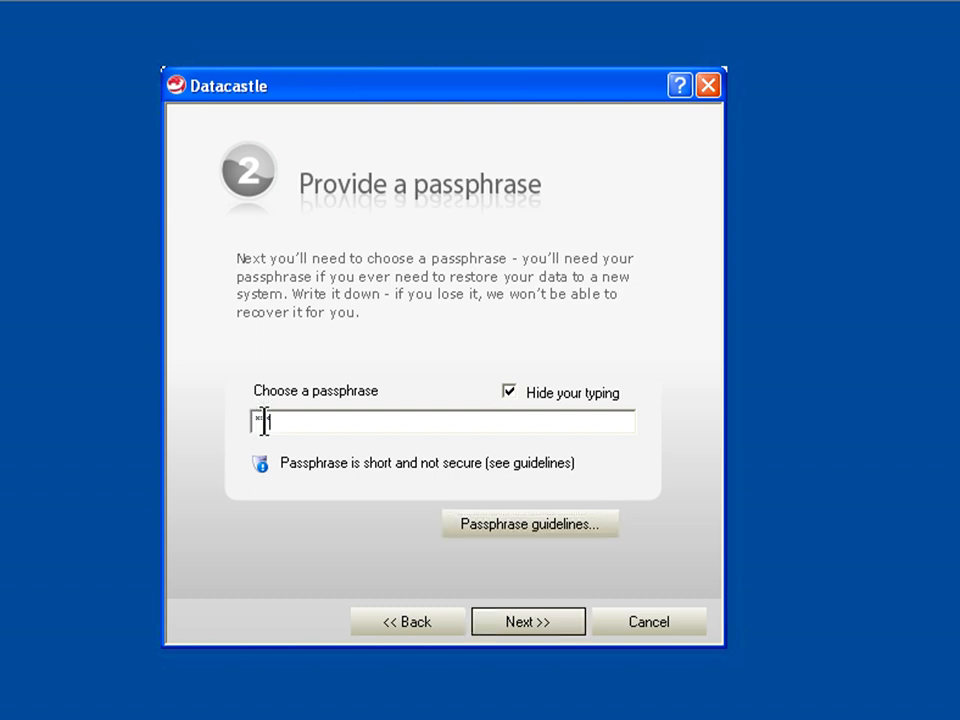
pyautogui.hotkey('ctrl', 'v')
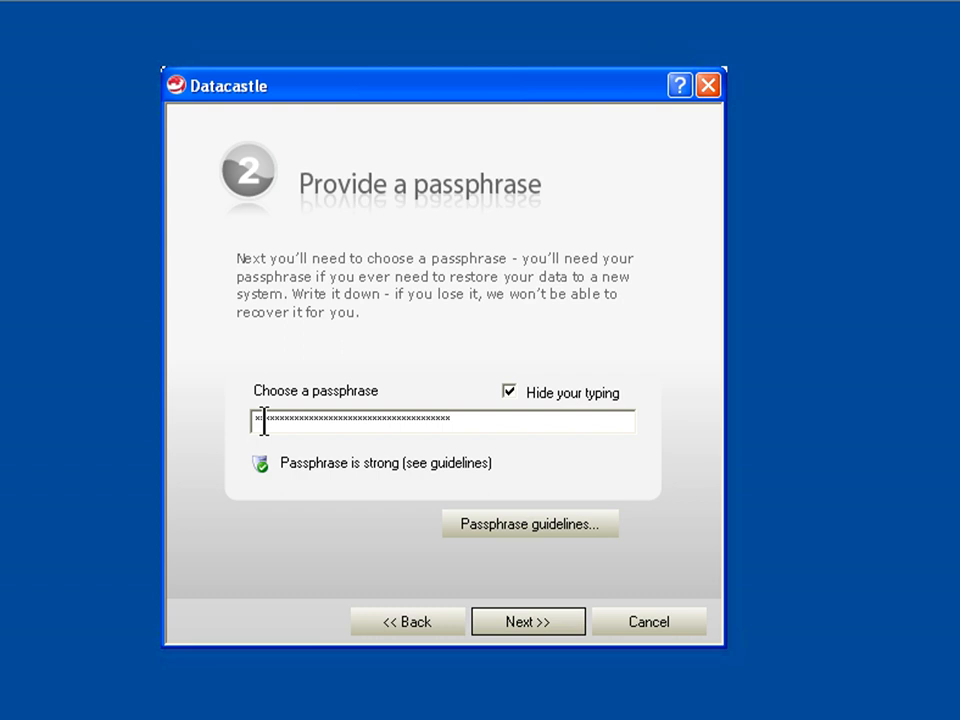
pyautogui.click(538, 625)
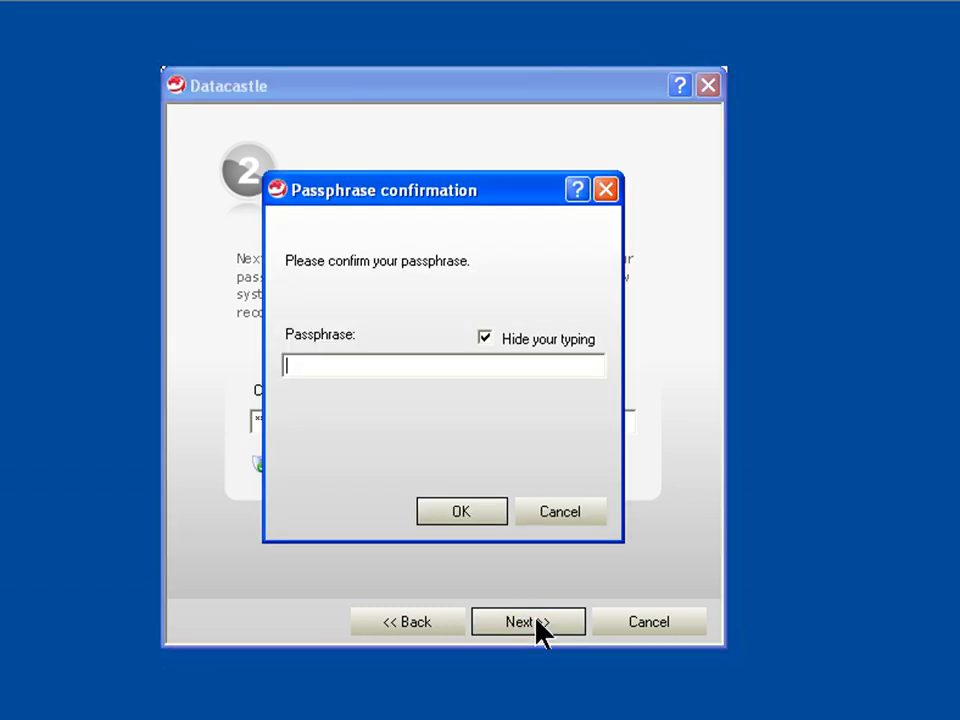
# Re-enter the passphrase to confirm it and finish the account activation
pyautogui.write('**************************************')
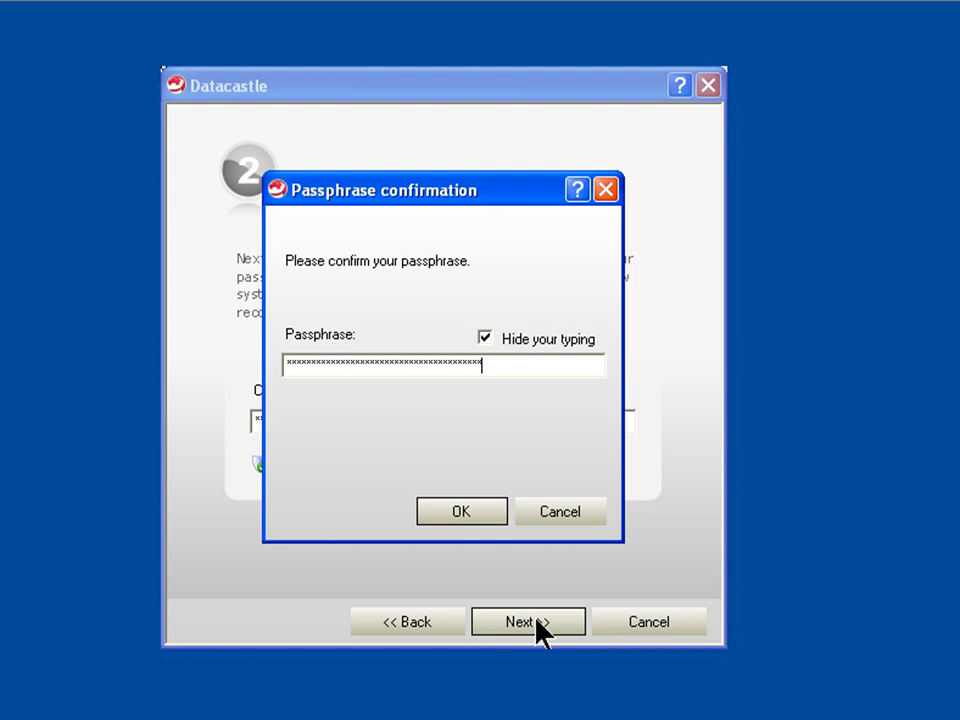
pyautogui.click(470, 514)
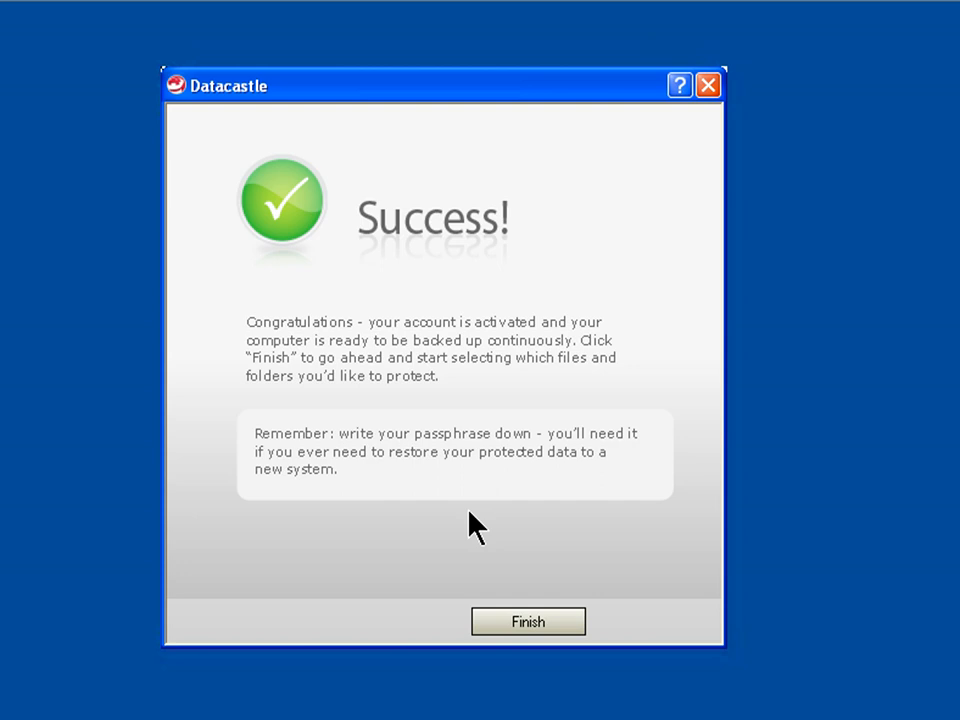
pyautogui.click(494, 624)
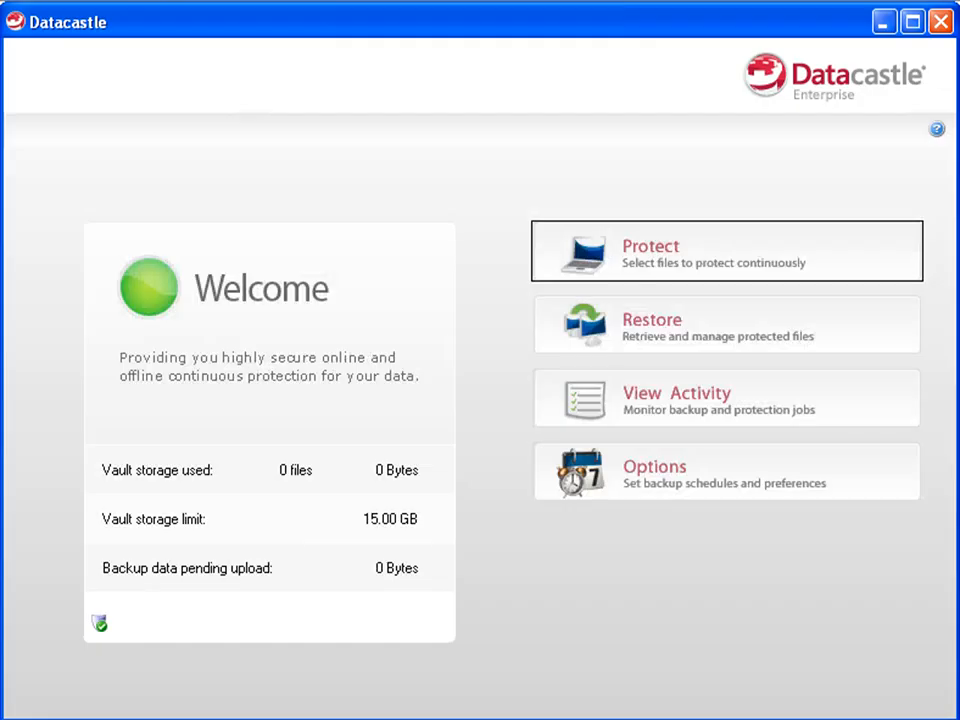